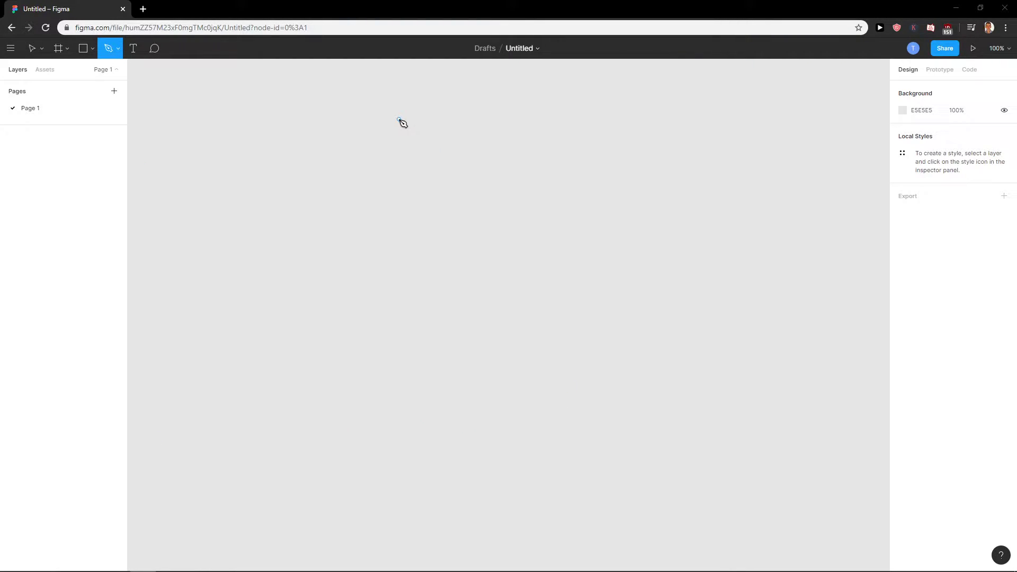
# Draw the cube's closed front square with the Pen tool.
pyautogui.click(343, 148)
pyautogui.click(349, 235)
pyautogui.click(348, 393)
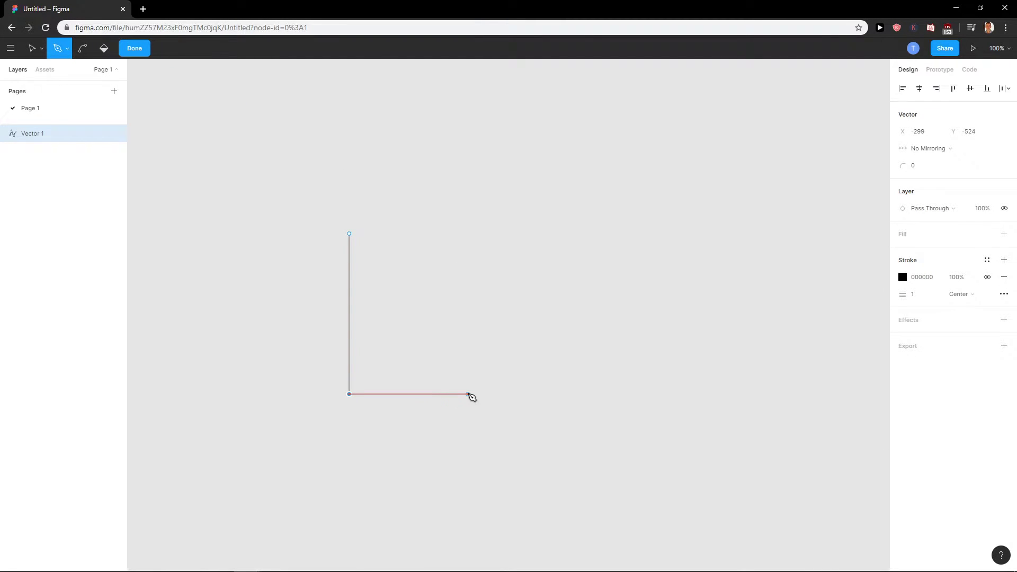
pyautogui.click(501, 394)
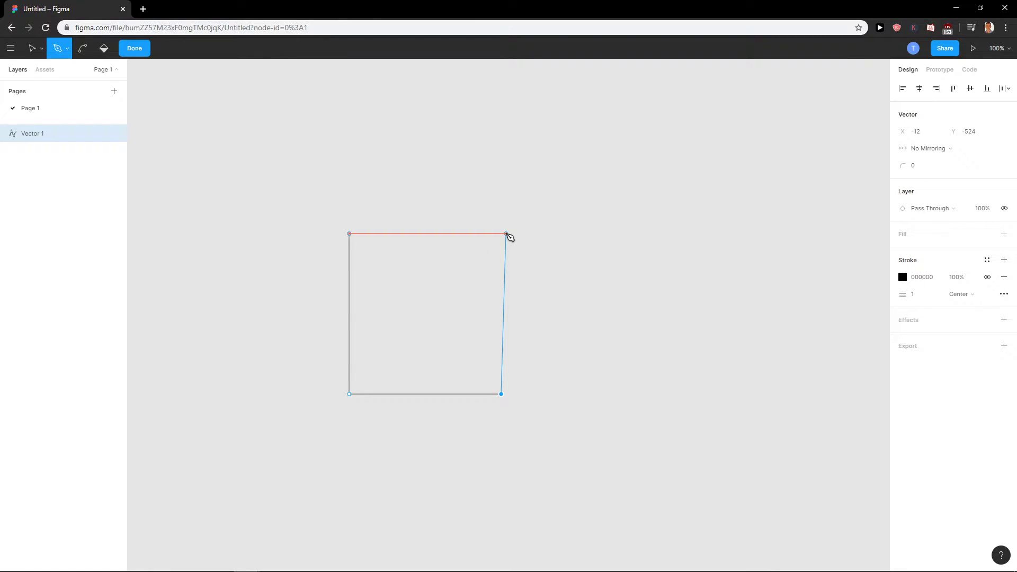
pyautogui.click(502, 235)
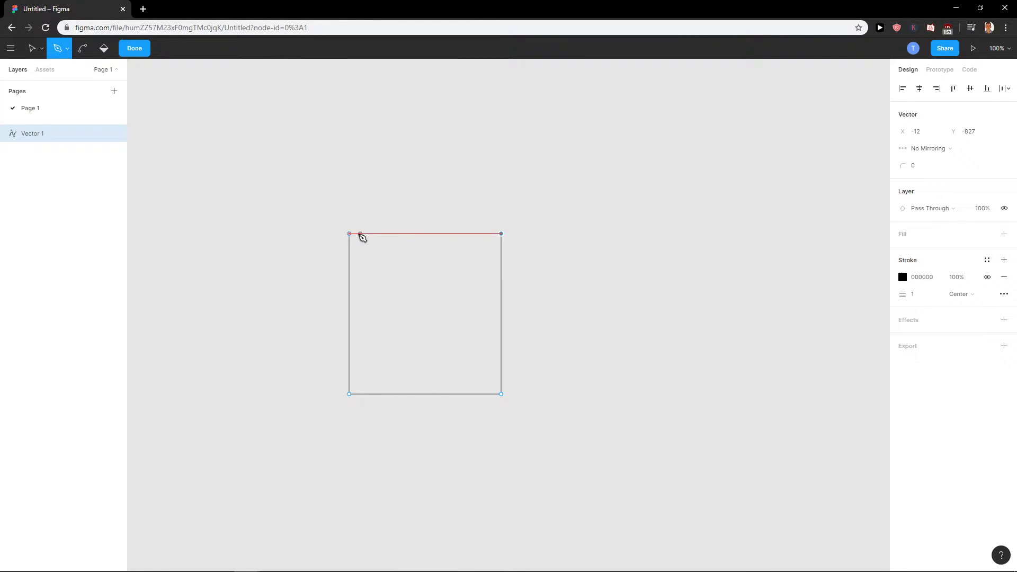
pyautogui.click(349, 233)
# Add the top face and right side face edges to the same vector network.
pyautogui.click(401, 158)
pyautogui.click(525, 157)
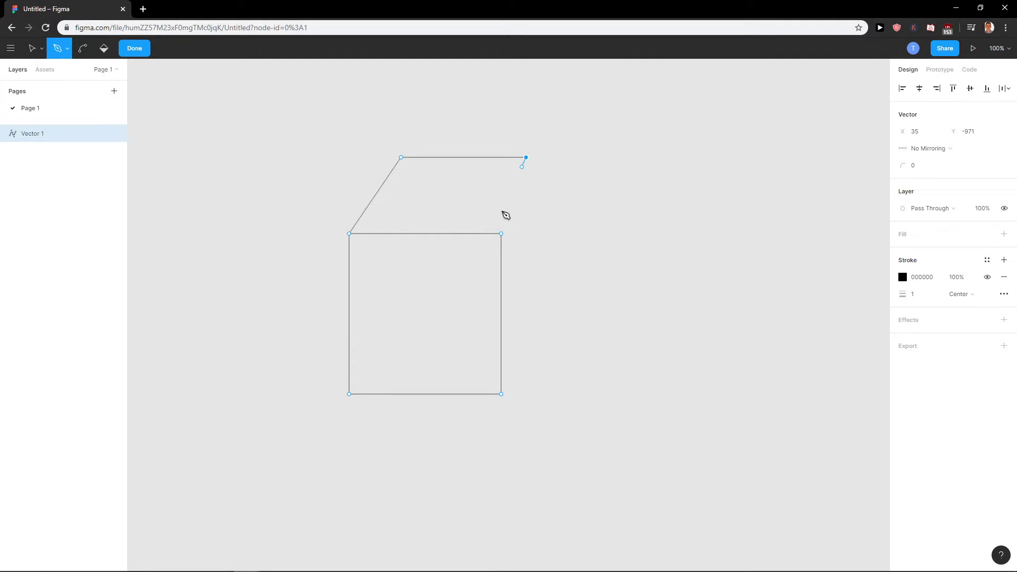
pyautogui.click(502, 234)
pyautogui.click(502, 395)
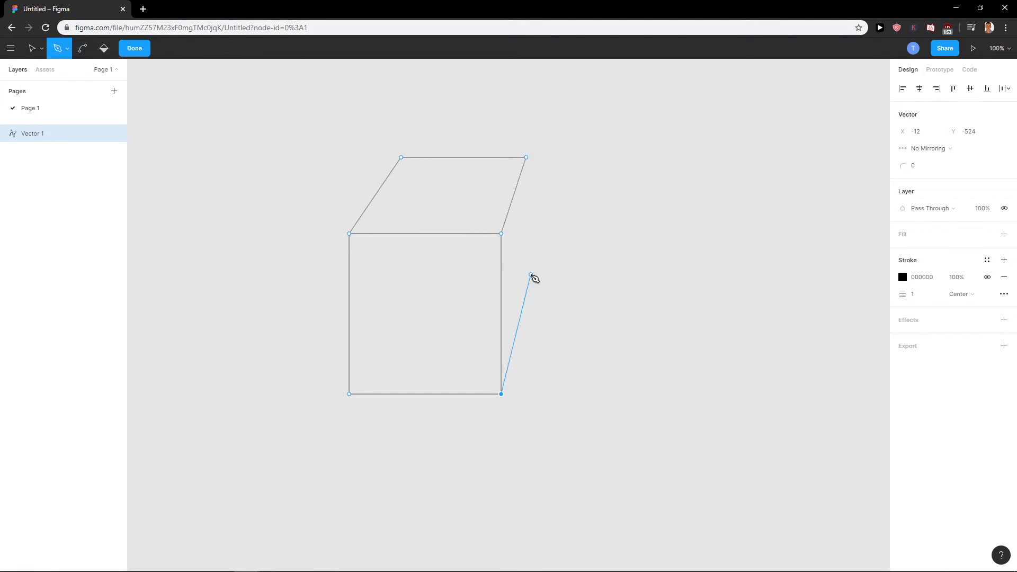
pyautogui.click(526, 274)
pyautogui.click(526, 159)
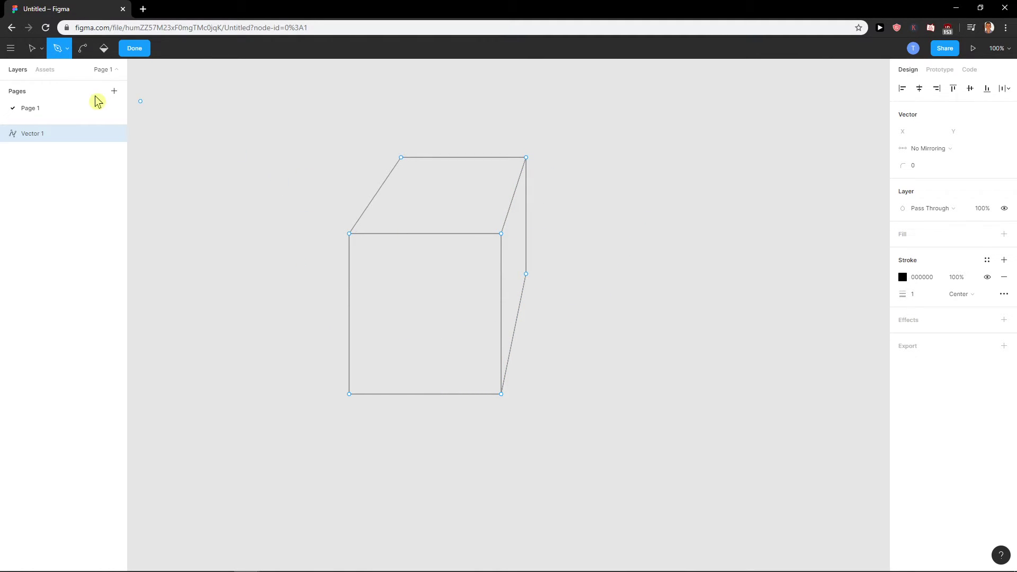
# Set the cube outline's stroke weight to 5 px.
pyautogui.click(765, 292)
pyautogui.click(910, 297)
pyautogui.write('5')
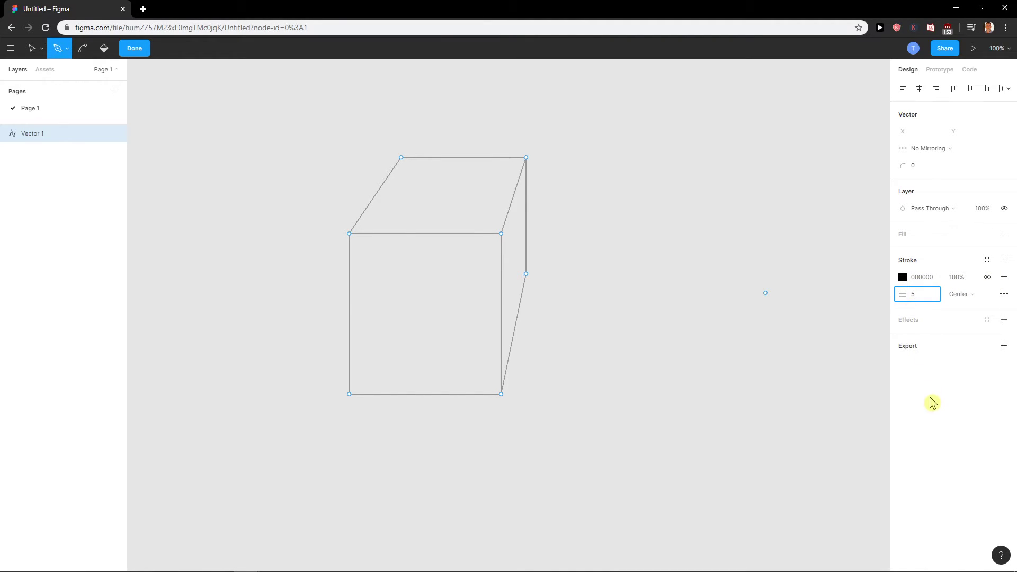
pyautogui.press('Return')
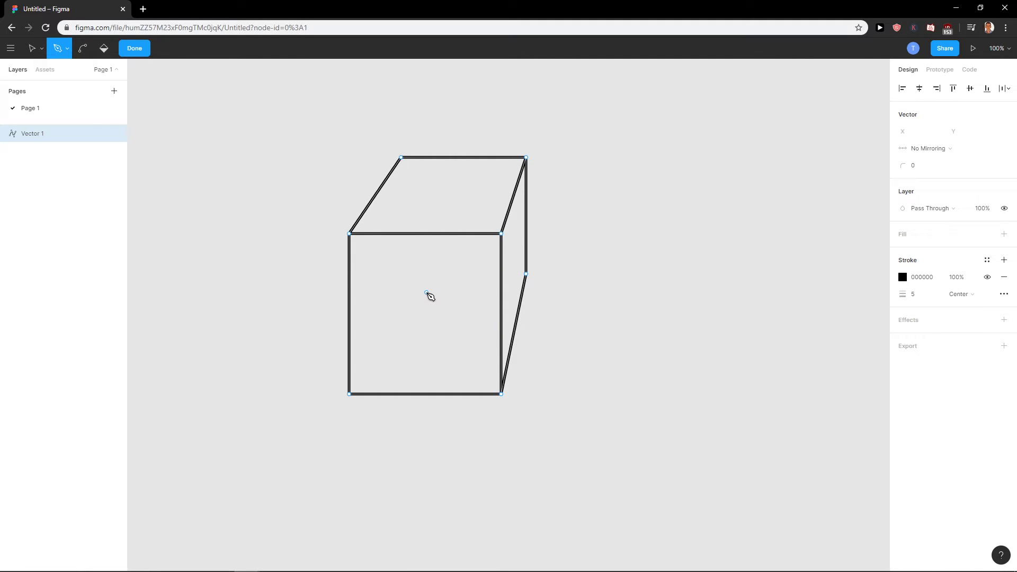
pyautogui.click(32, 48)
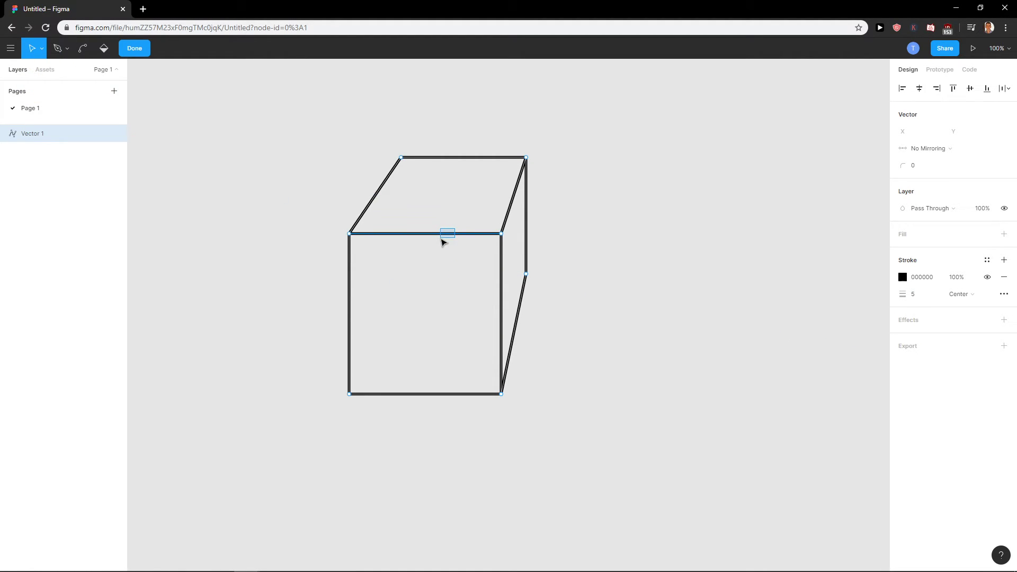
# Select all the cube's points and nudge the whole cube down and left.
pyautogui.moveTo(261, 150); pyautogui.dragTo(630, 450)
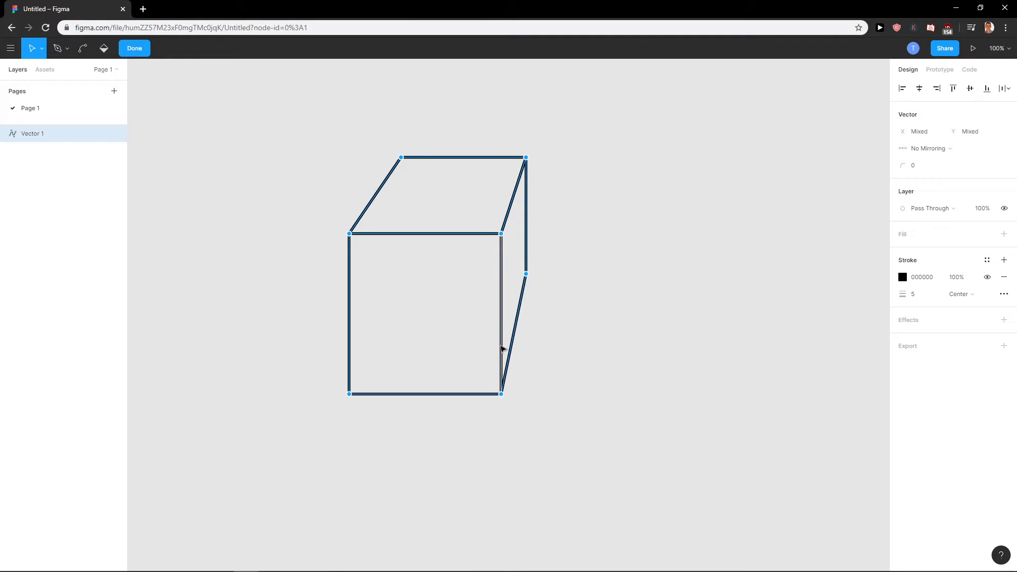
pyautogui.moveTo(502, 348)
pyautogui.mouseDown()
pyautogui.moveTo(560, 282)
pyautogui.moveTo(531, 301)
pyautogui.mouseUp()
pyautogui.click(553, 286)
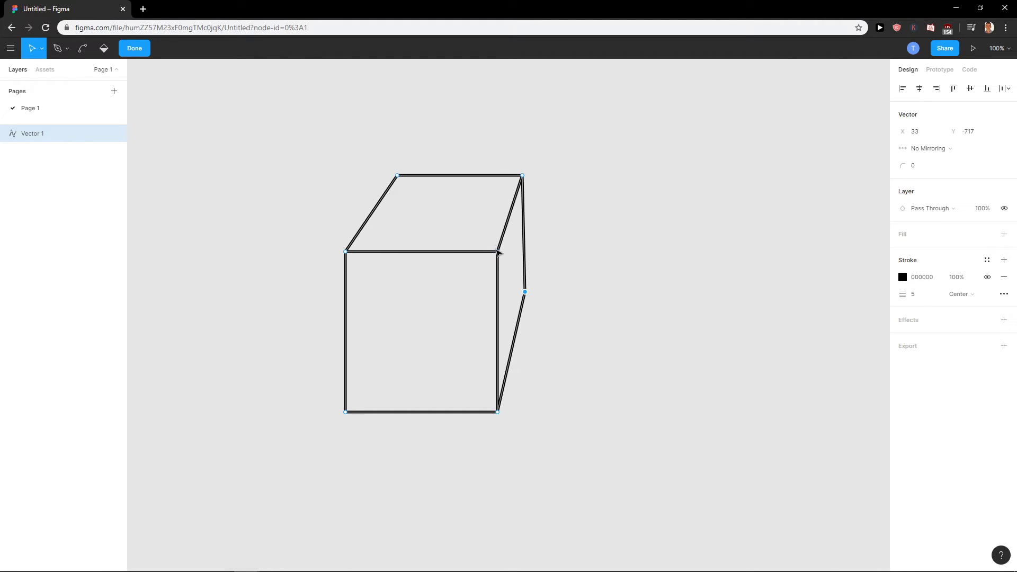
# Drag the front face's top-right and top-left corners inward to taper the box.
pyautogui.moveTo(499, 253); pyautogui.dragTo(485, 256)
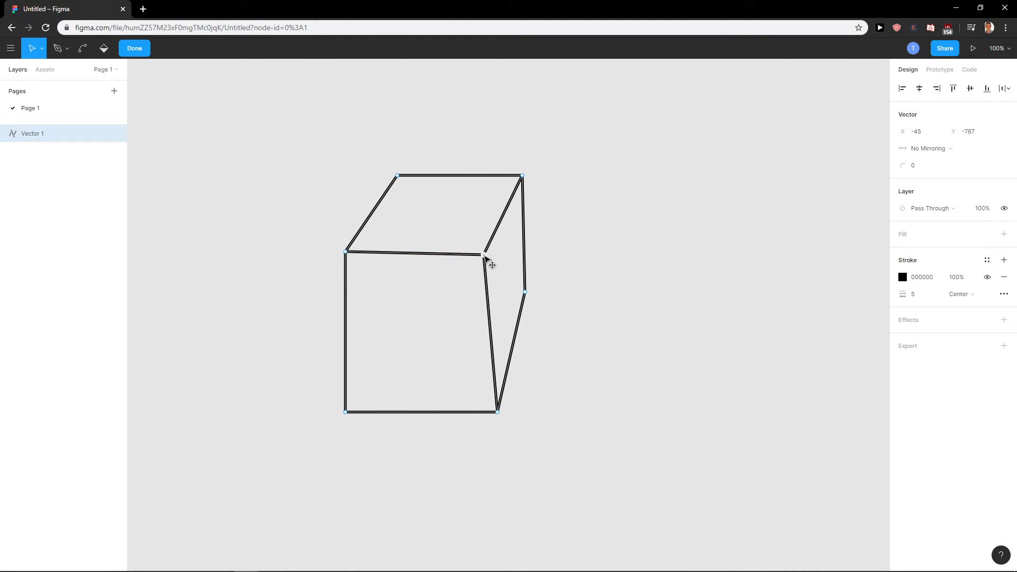
pyautogui.moveTo(345, 252)
pyautogui.mouseDown()
pyautogui.moveTo(366, 280)
pyautogui.moveTo(385, 284)
pyautogui.mouseUp()
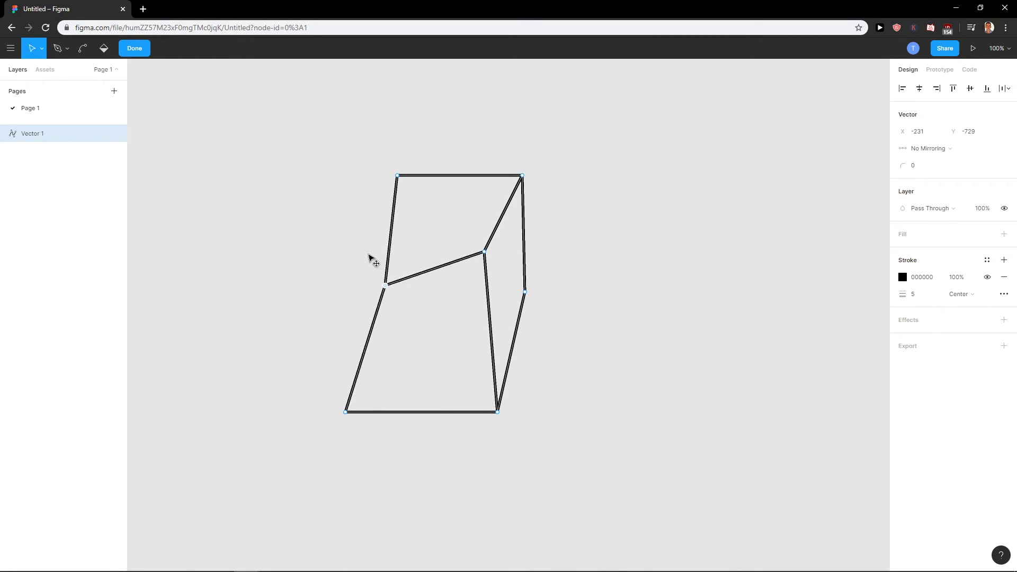
pyautogui.moveTo(369, 257)
pyautogui.mouseDown()
pyautogui.moveTo(355, 253)
pyautogui.moveTo(366, 258)
pyautogui.mouseUp()
# Add a Drop Shadow effect and a solid fill, recoloured from red to yellow.
pyautogui.click(1004, 319)
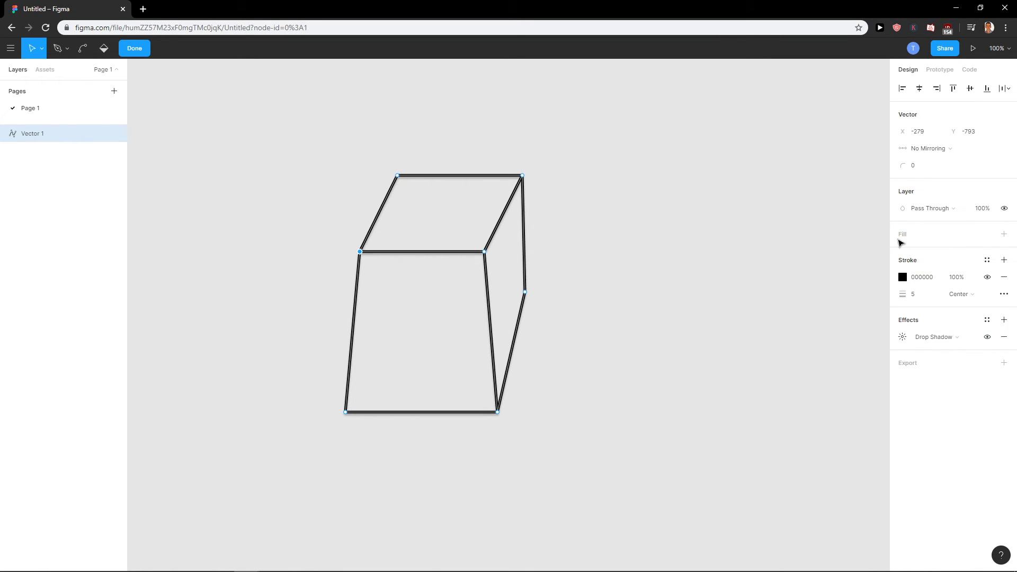
pyautogui.click(1004, 235)
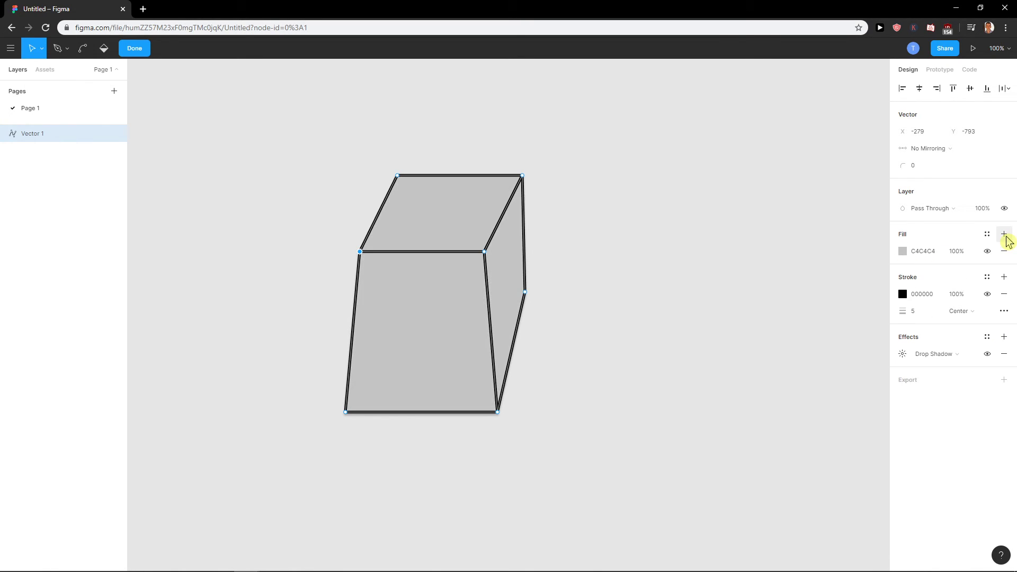
pyautogui.click(903, 251)
pyautogui.moveTo(865, 295); pyautogui.dragTo(916, 258)
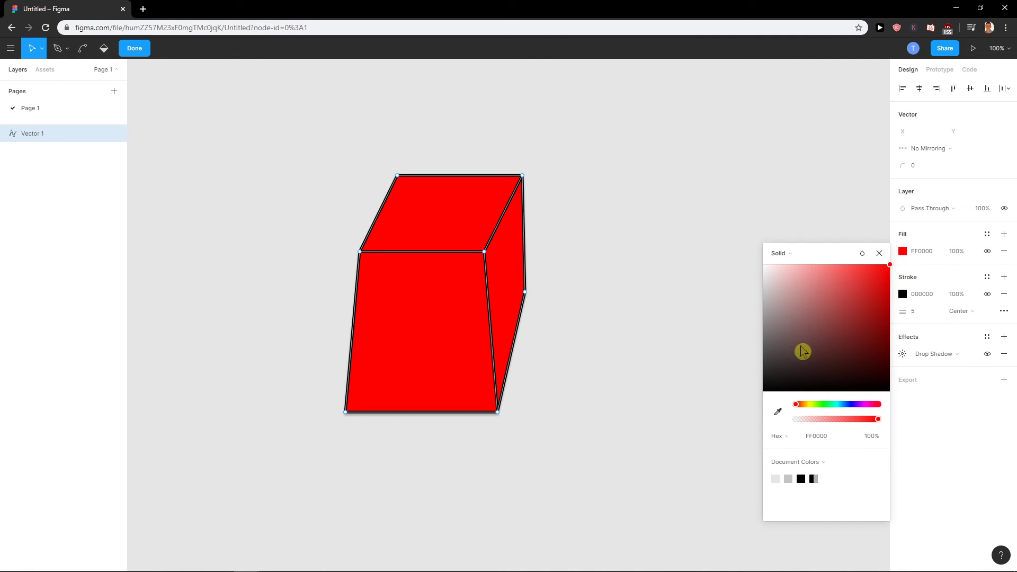
pyautogui.click(811, 404)
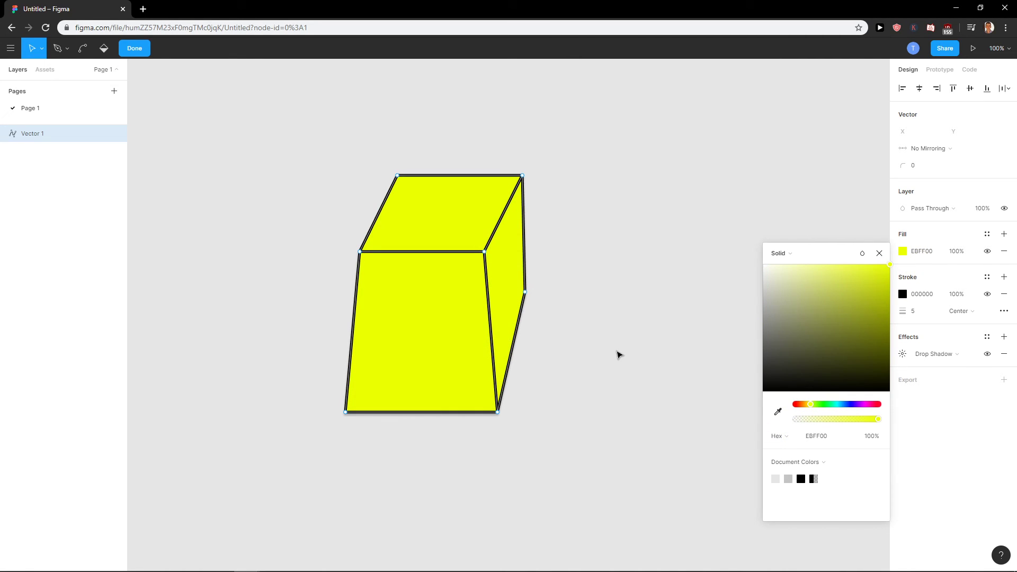